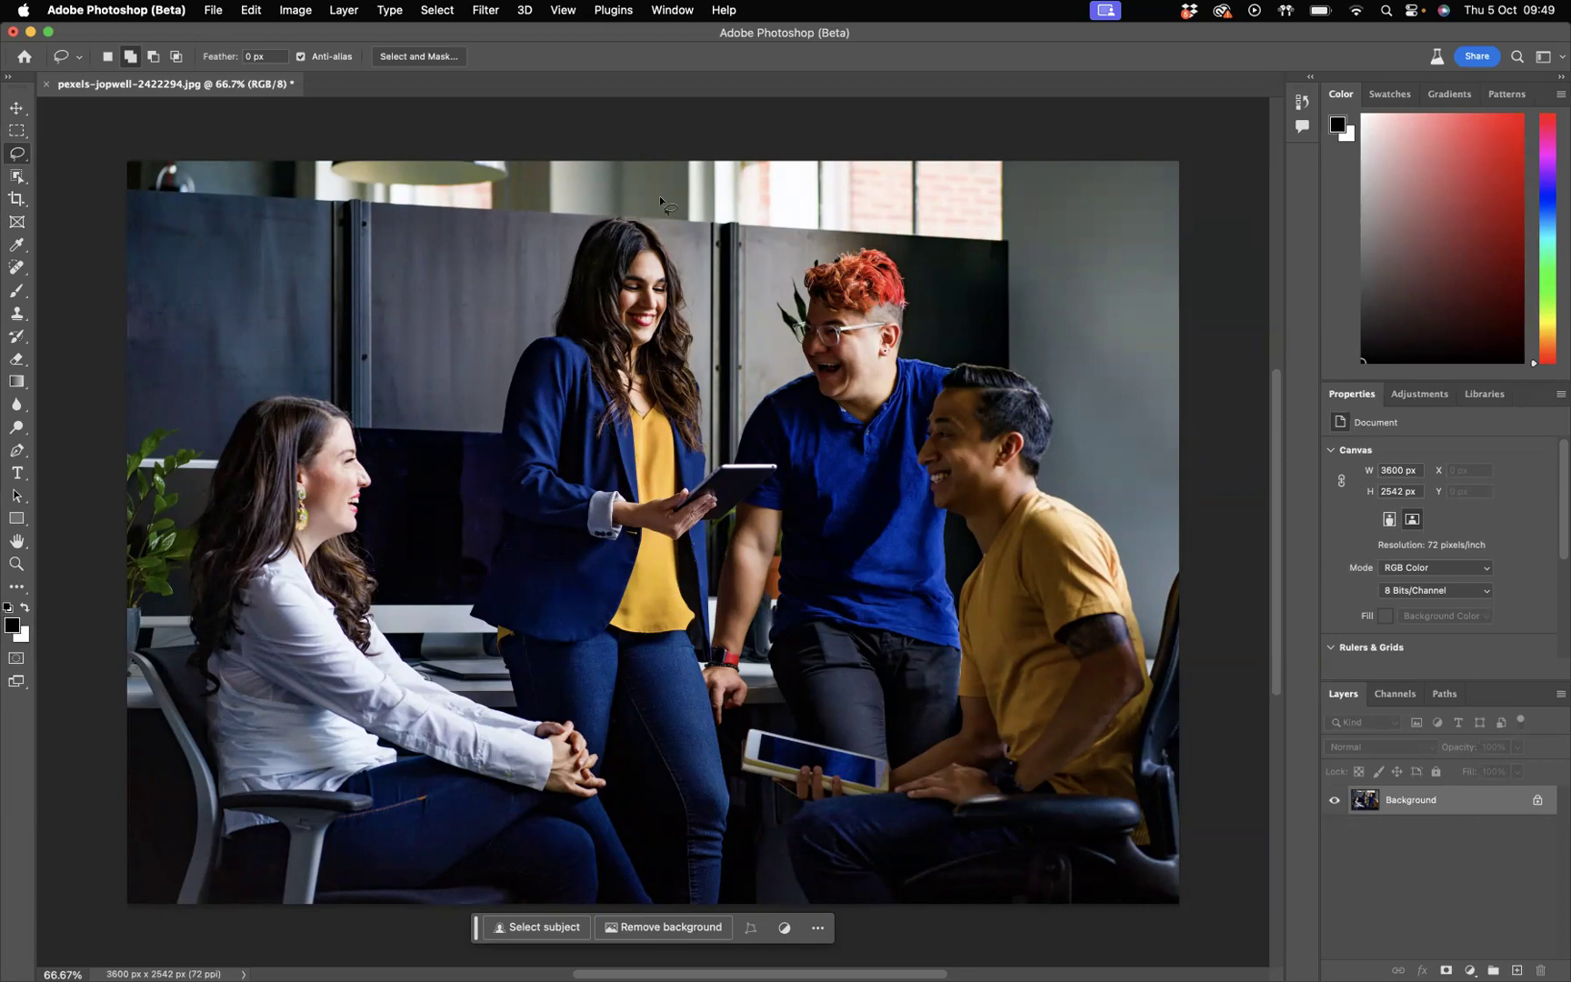
Step: Lasso around the standing woman and two men on the right
{"action": "mouse_move", "coordinate": [660, 195]}
{"action": "left_mouse_down"}
{"action": "mouse_move", "coordinate": [483, 585]}
{"action": "mouse_move", "coordinate": [516, 710]}
{"action": "mouse_move", "coordinate": [584, 734]}
{"action": "mouse_move", "coordinate": [610, 769]}
{"action": "mouse_move", "coordinate": [639, 881]}
{"action": "mouse_move", "coordinate": [673, 913]}
{"action": "mouse_move", "coordinate": [760, 925]}
{"action": "mouse_move", "coordinate": [1188, 901]}
{"action": "mouse_move", "coordinate": [1228, 412]}
{"action": "mouse_move", "coordinate": [1168, 292]}
{"action": "mouse_move", "coordinate": [1092, 241]}
{"action": "mouse_move", "coordinate": [880, 186]}
{"action": "mouse_move", "coordinate": [659, 184]}
{"action": "mouse_move", "coordinate": [629, 205]}
{"action": "left_mouse_up"}
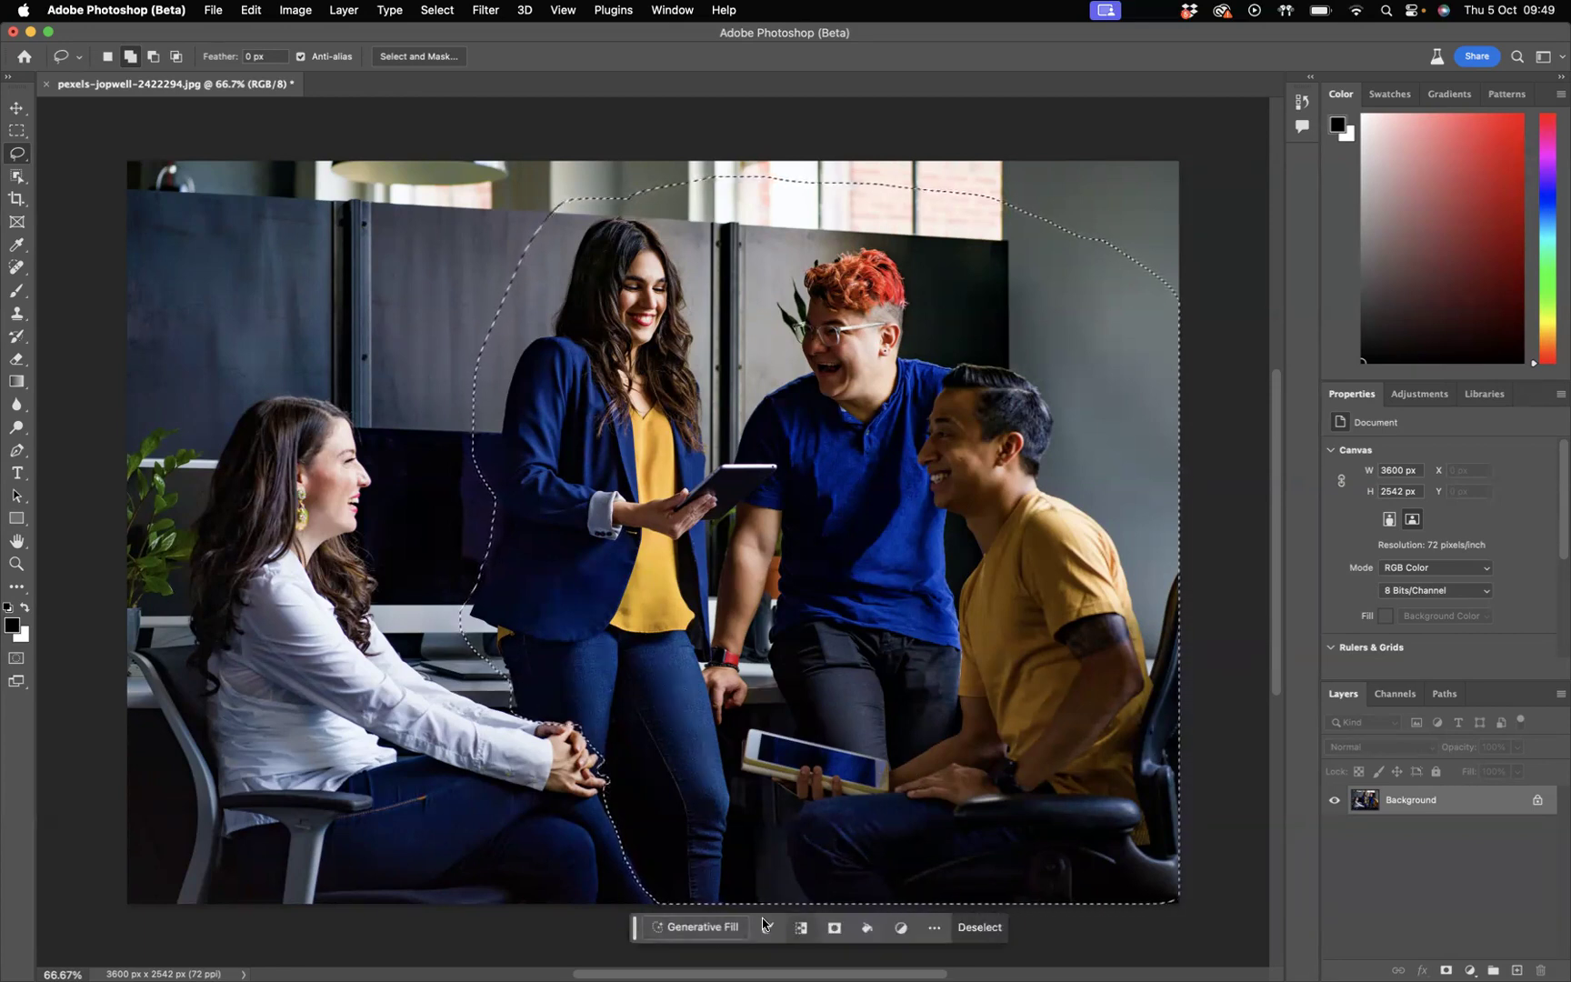
Step: Run Generative Fill with an empty prompt on the selected people
{"action": "left_click", "coordinate": [693, 927]}
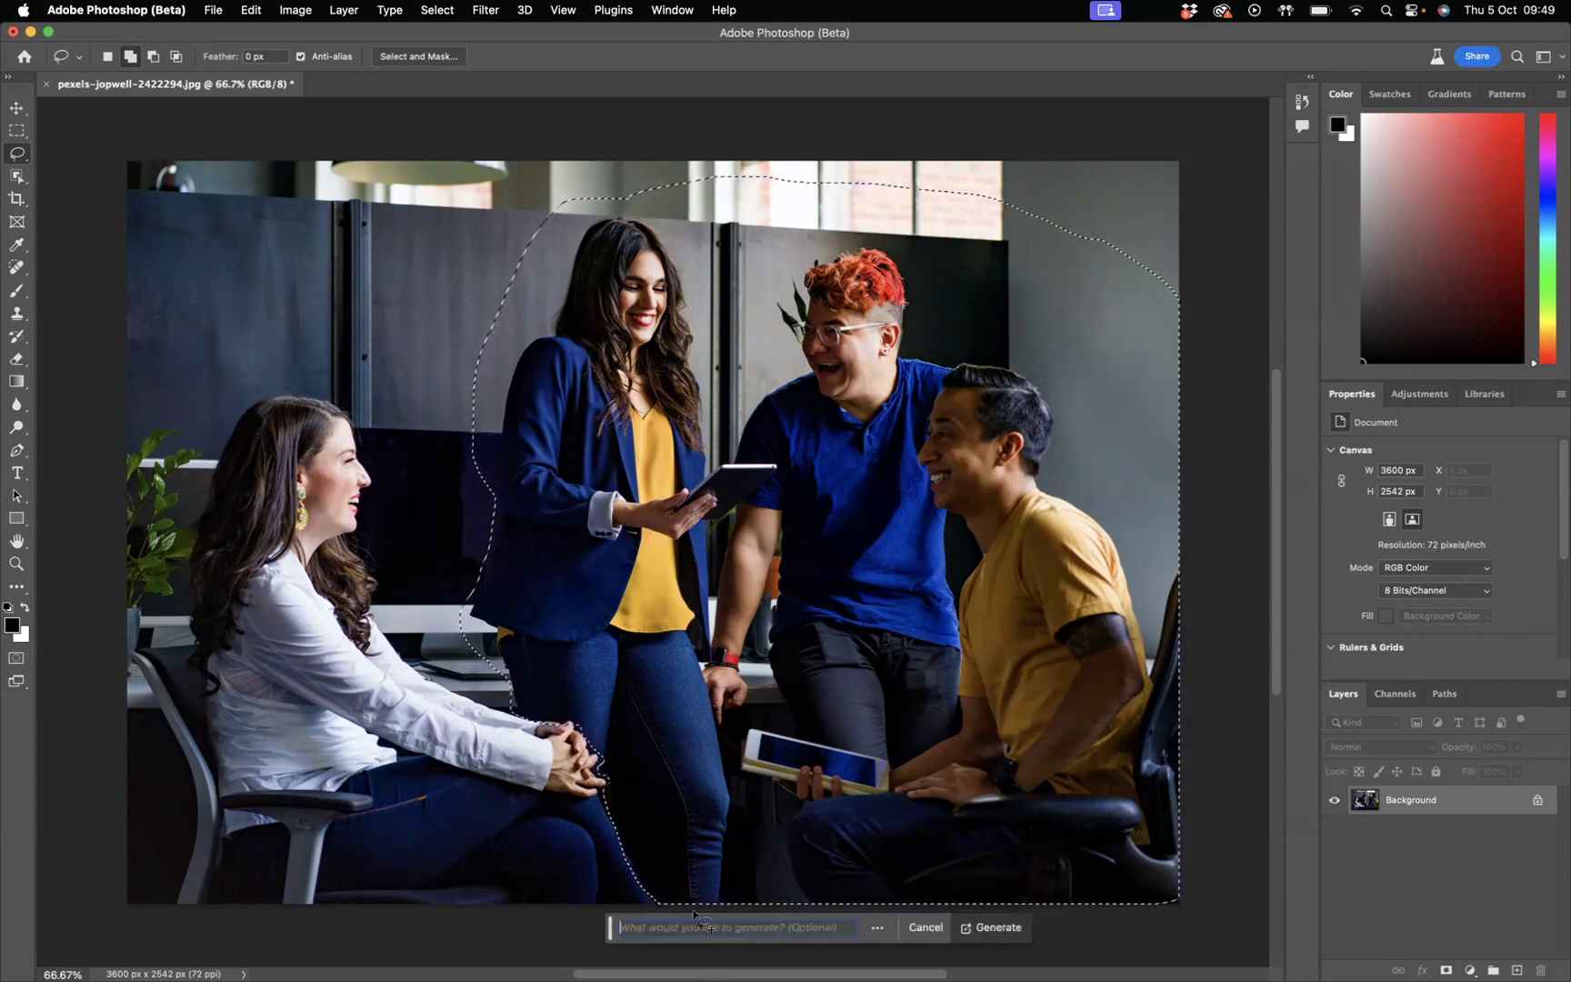
{"action": "left_click", "coordinate": [995, 926]}
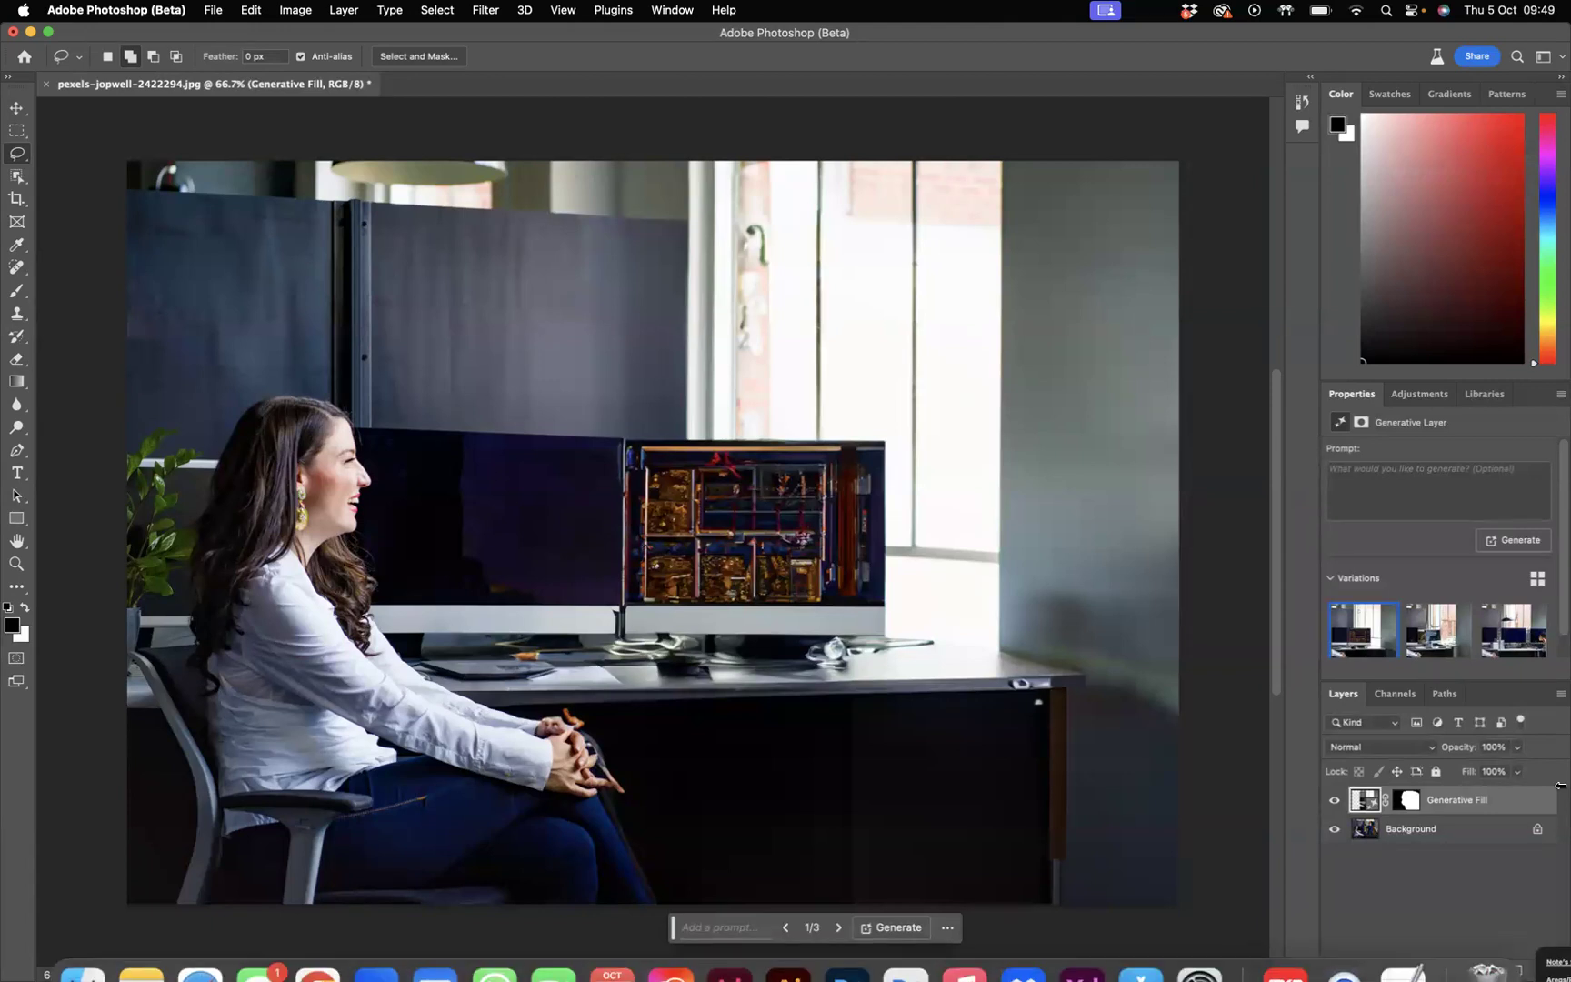
{"action": "left_click", "coordinate": [1517, 641]}
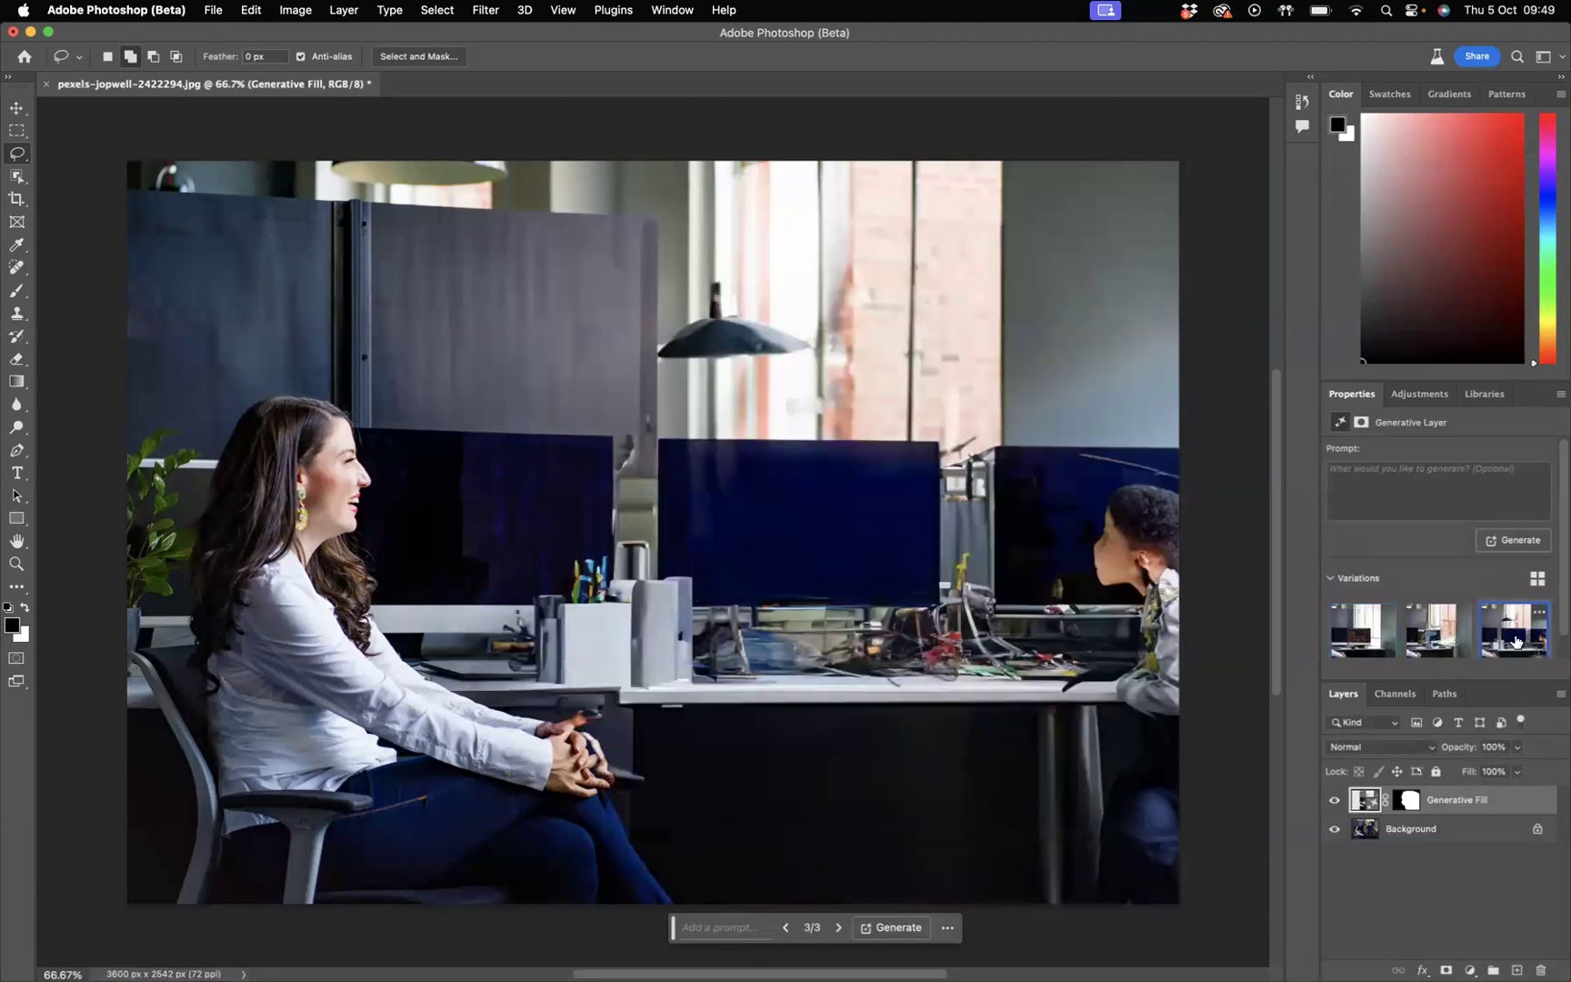
{"action": "left_click", "coordinate": [1431, 631]}
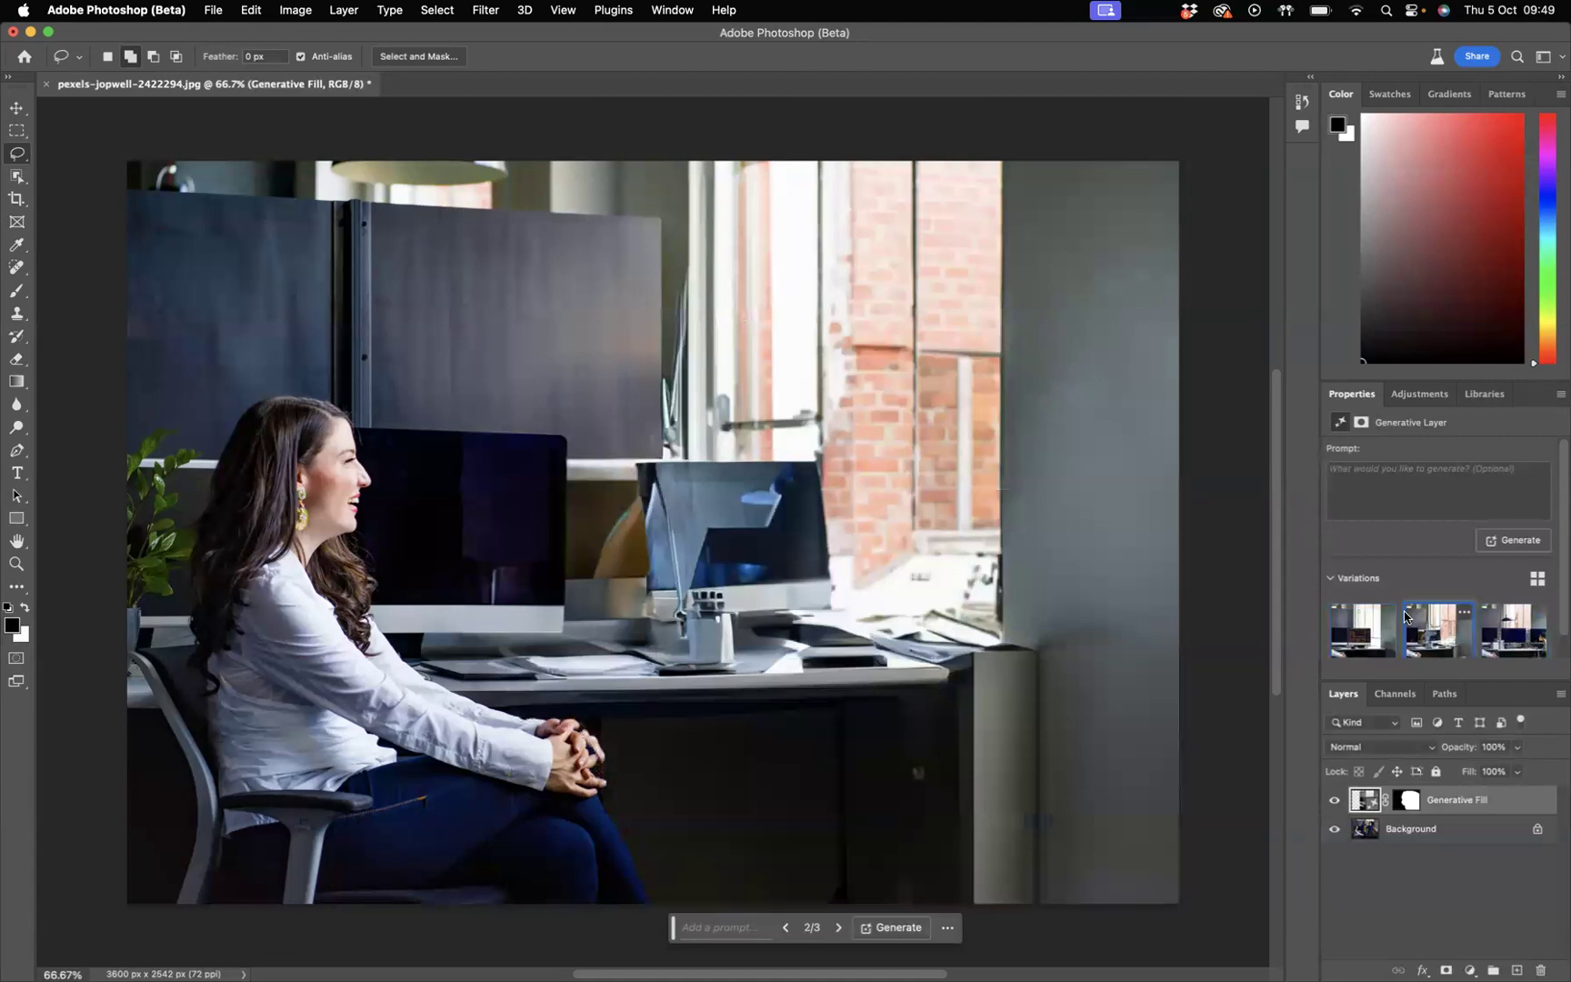
{"action": "left_click", "coordinate": [1362, 635]}
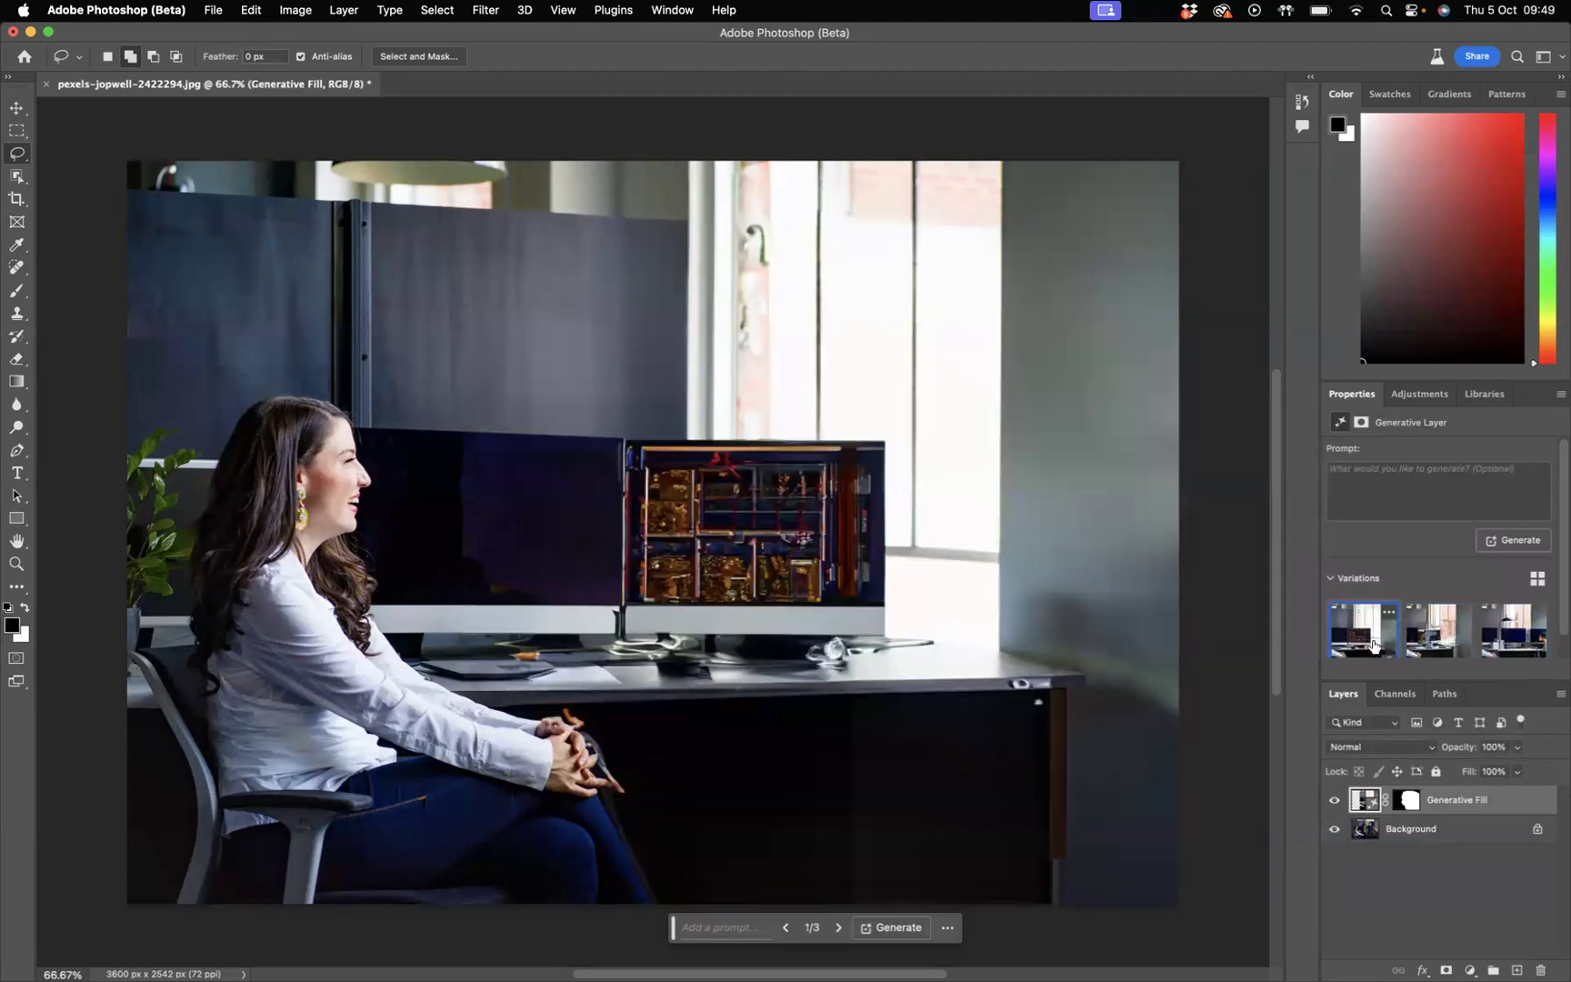
{"action": "left_click", "coordinate": [1428, 641]}
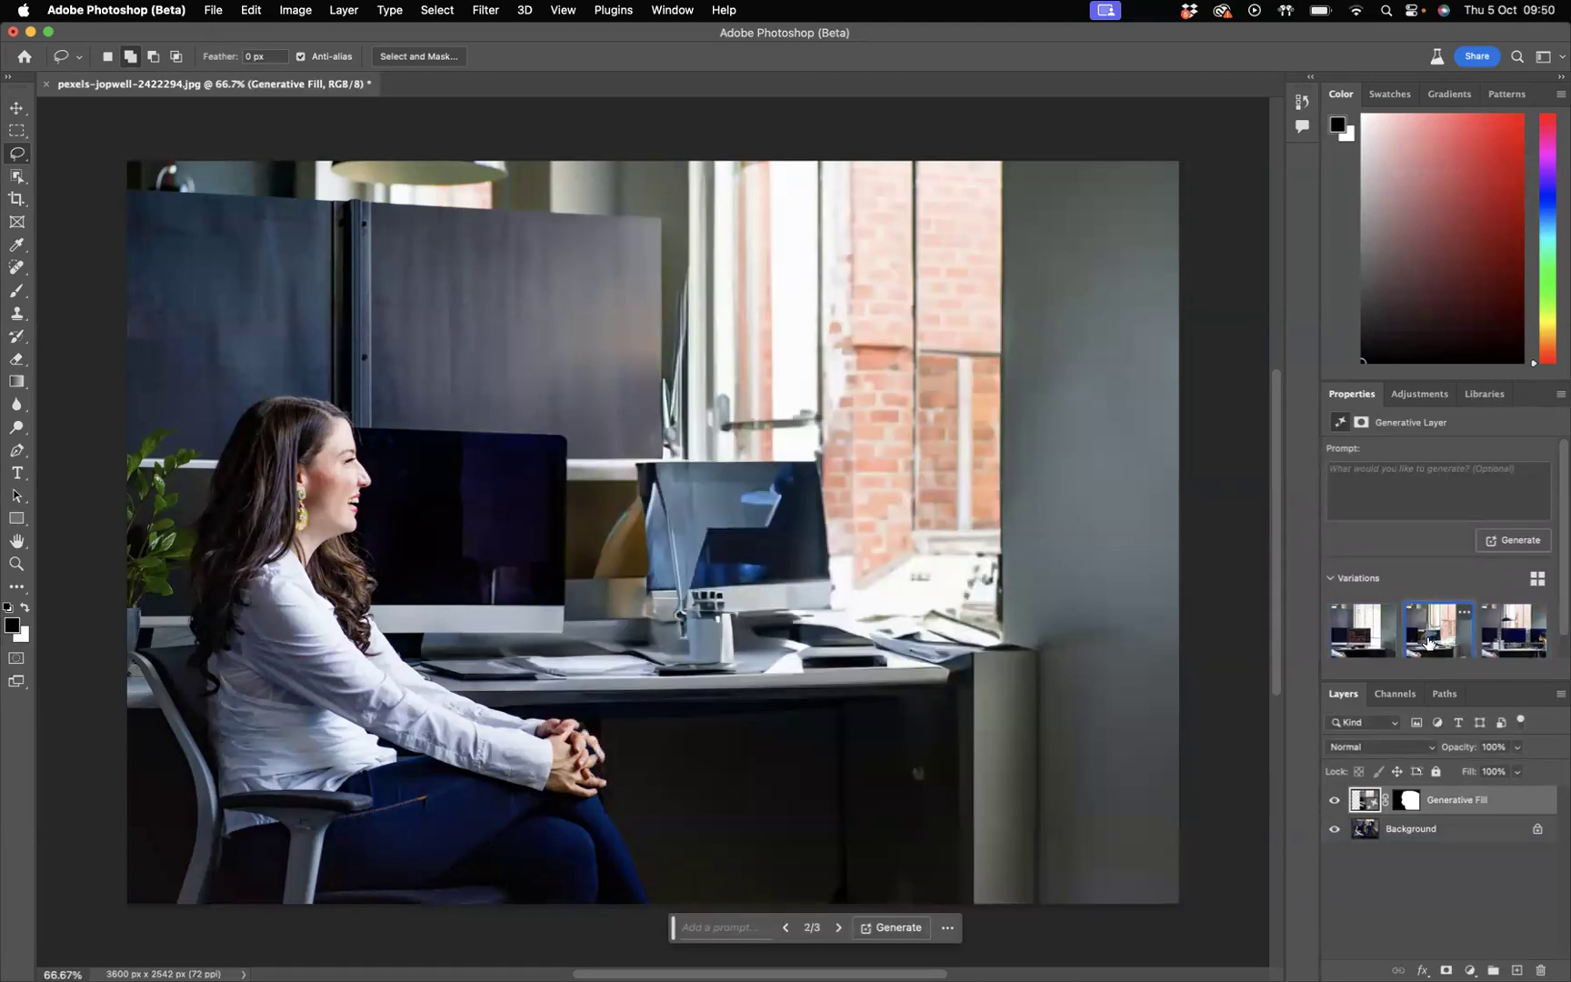
{"action": "left_click", "coordinate": [1363, 626]}
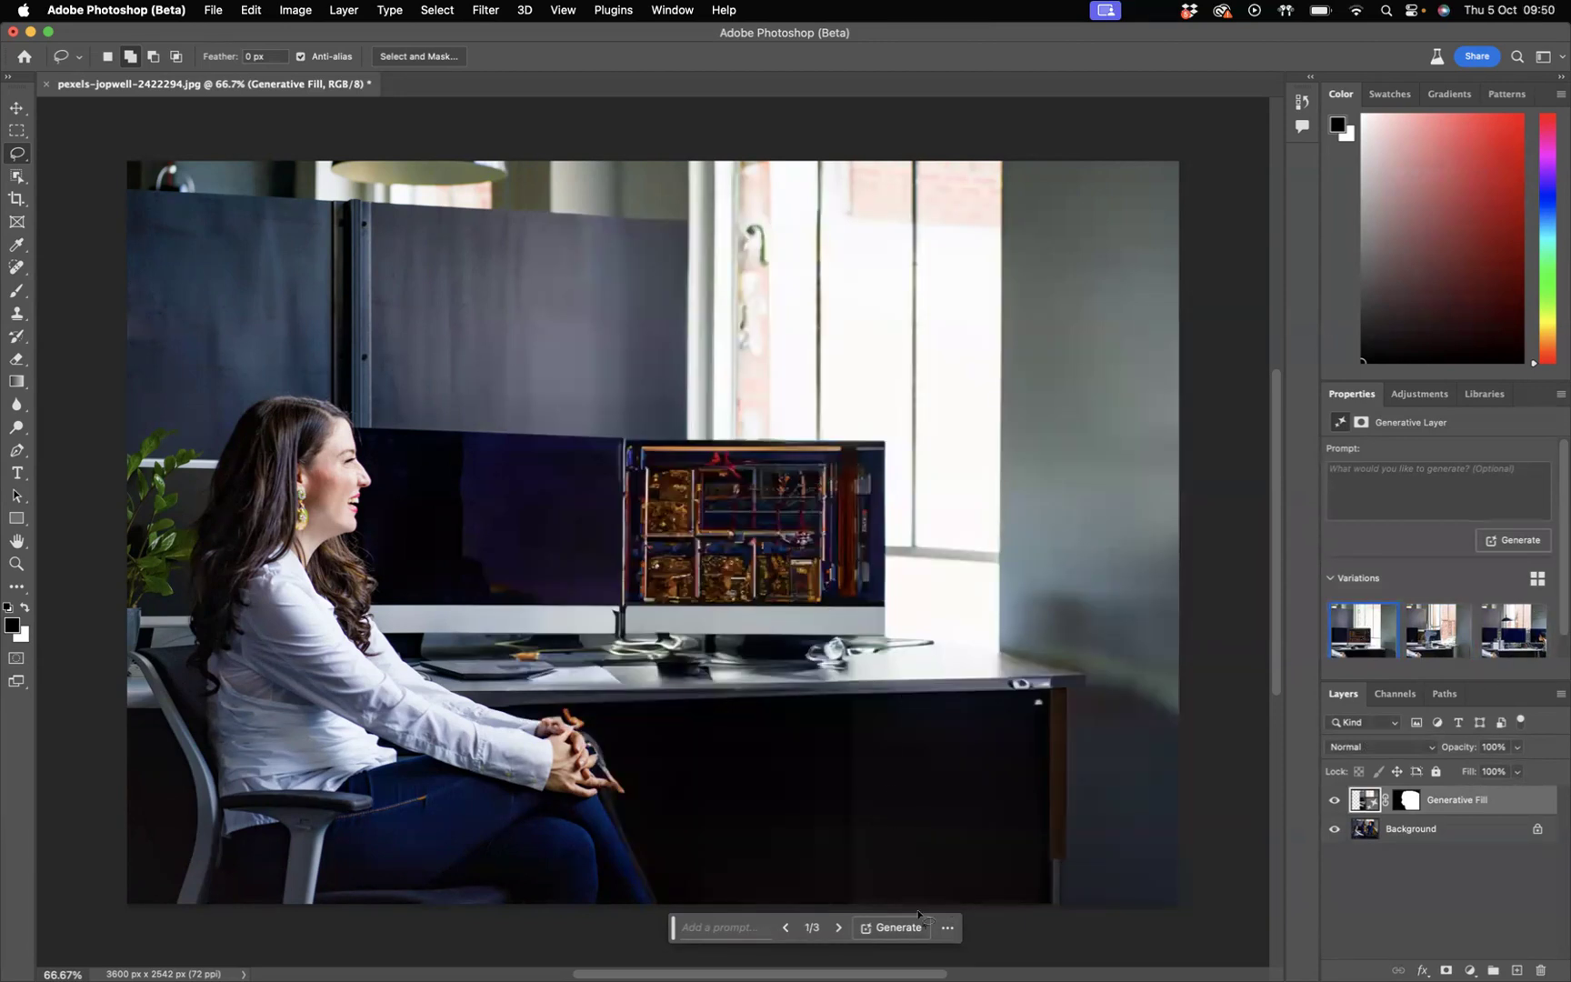
Step: Generate a second round of Generative Fill variations for the emptied right side
{"action": "left_click", "coordinate": [896, 931]}
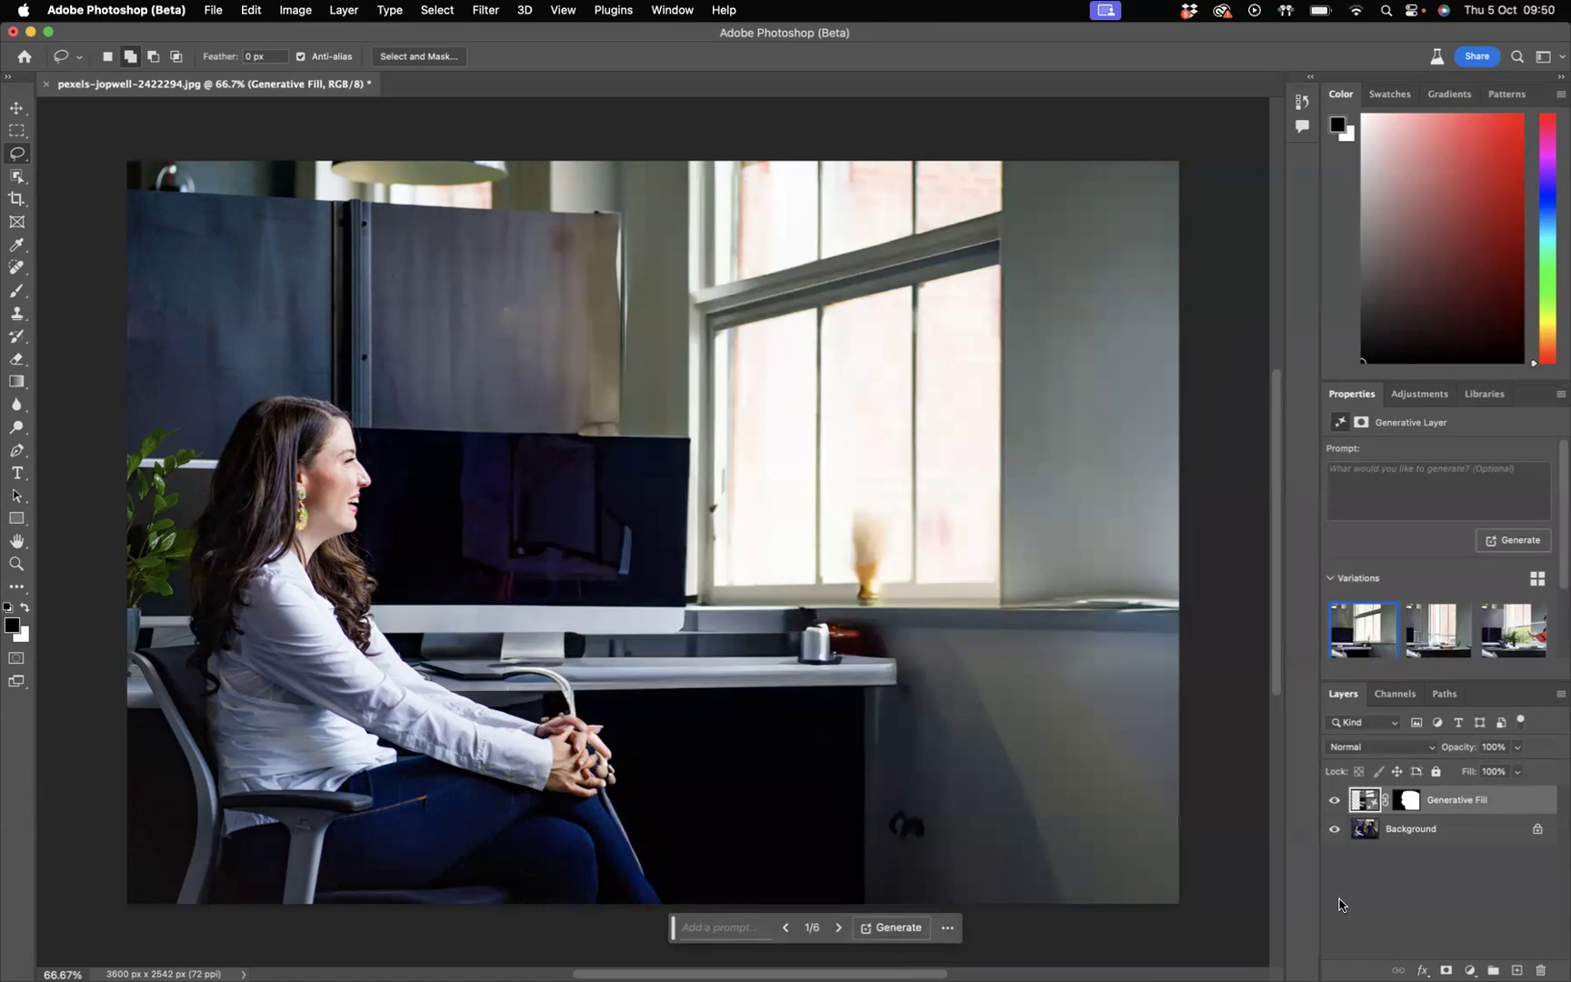
Step: Compare the laptop and plant variations, then apply the laptop-and-wooden-box variation
{"action": "left_click", "coordinate": [1438, 634]}
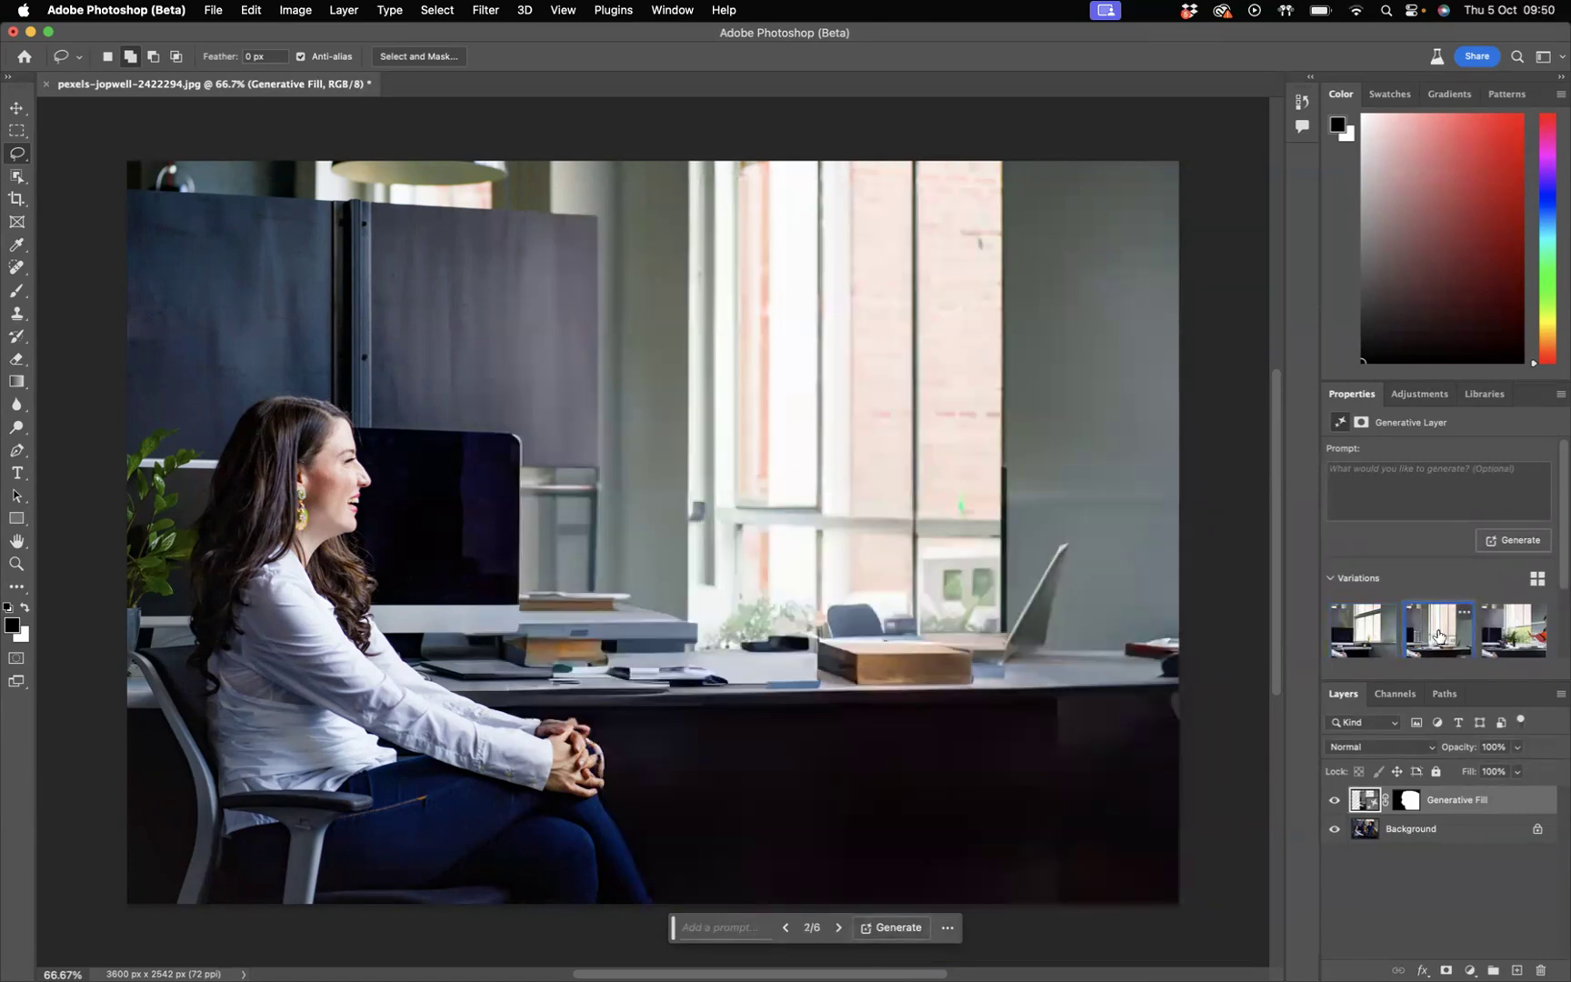
{"action": "left_click", "coordinate": [1512, 636]}
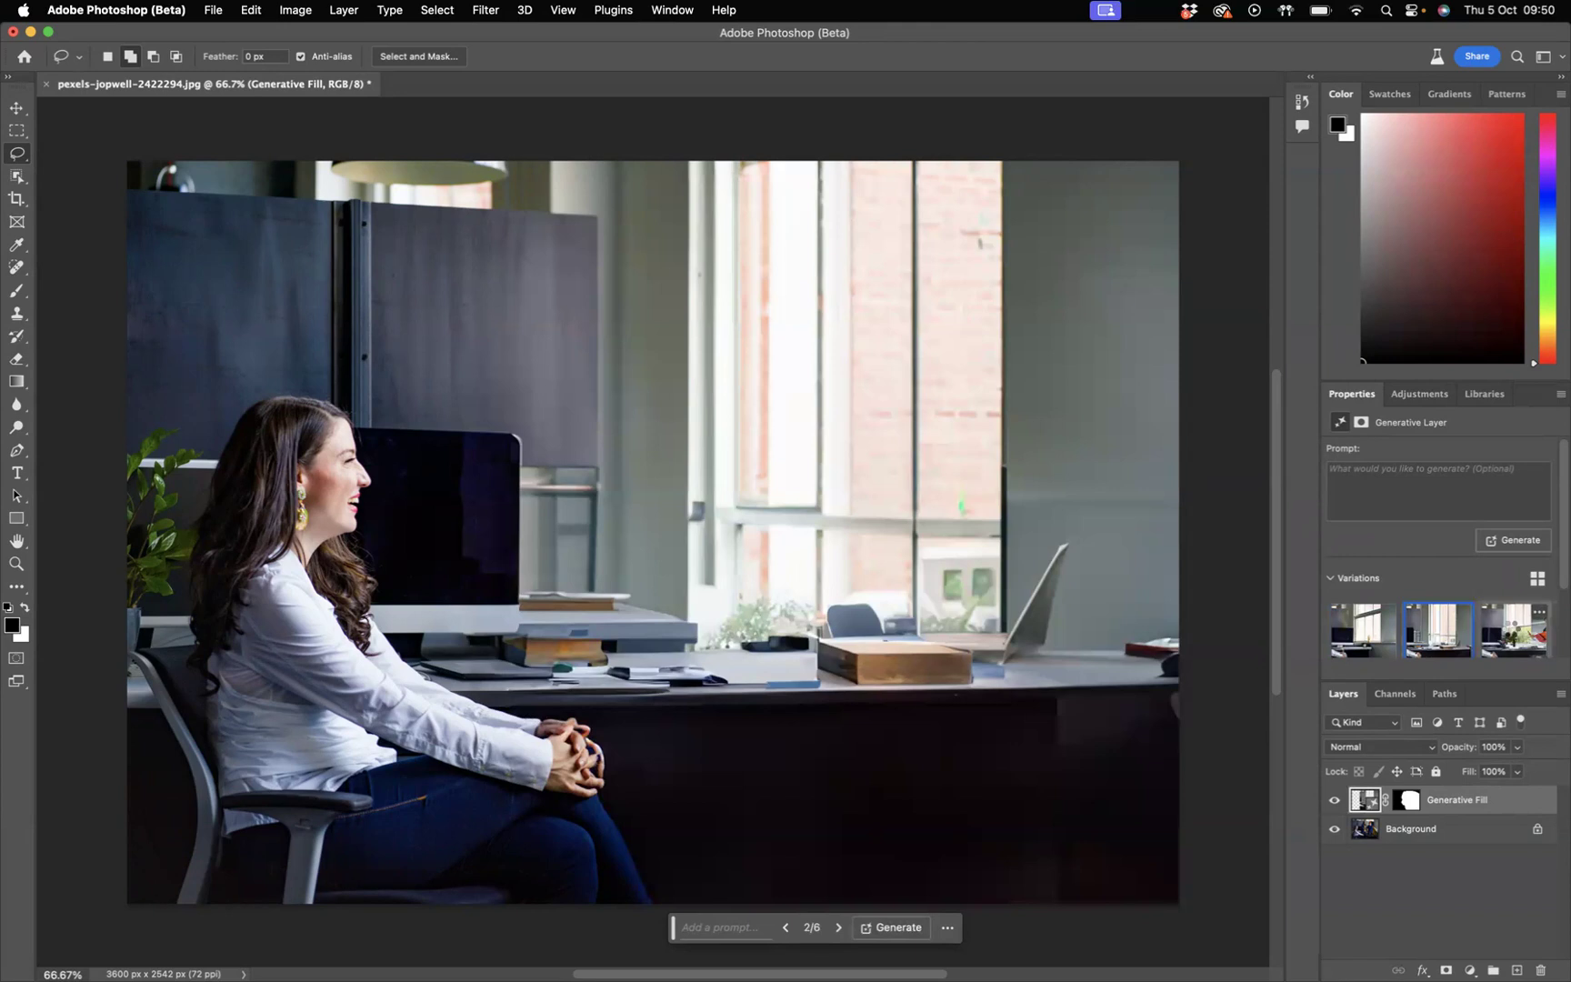
{"action": "left_click", "coordinate": [1440, 634]}
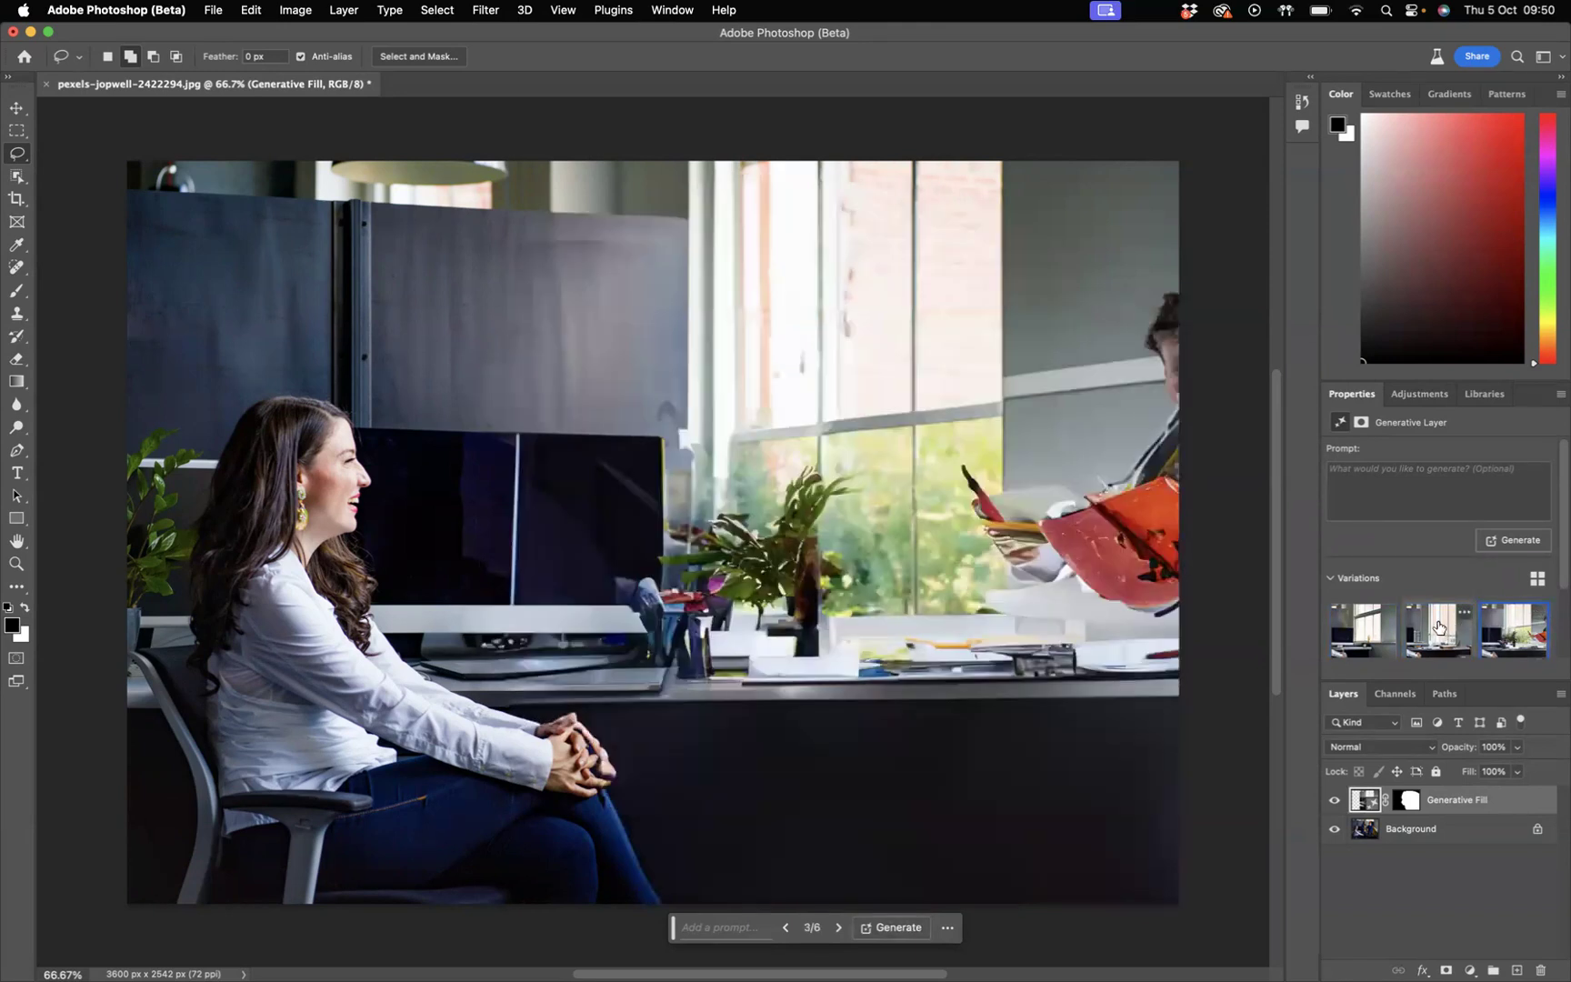